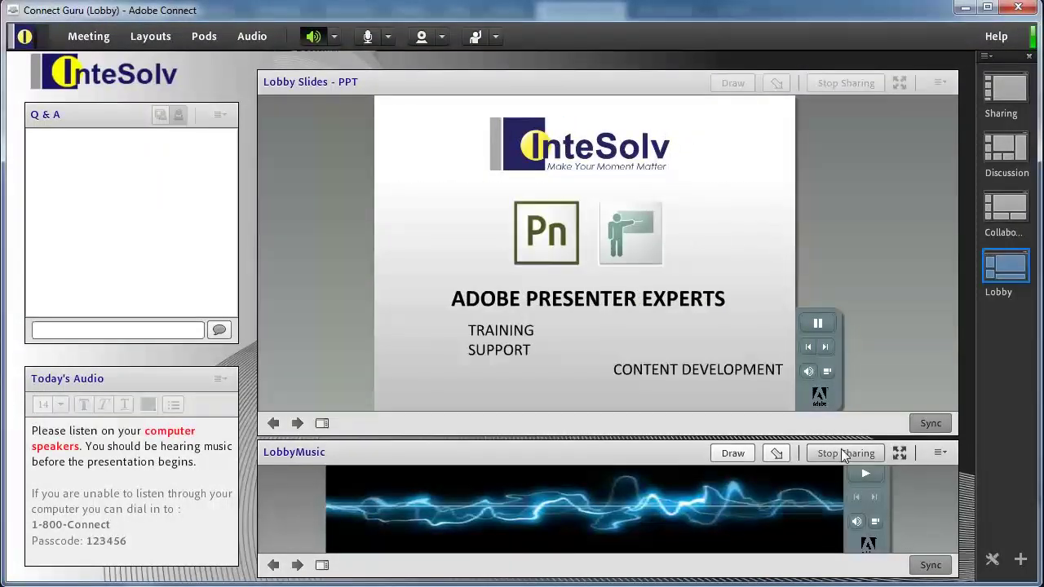
left_click(844, 453)
left_click(675, 521)
left_click(660, 445)
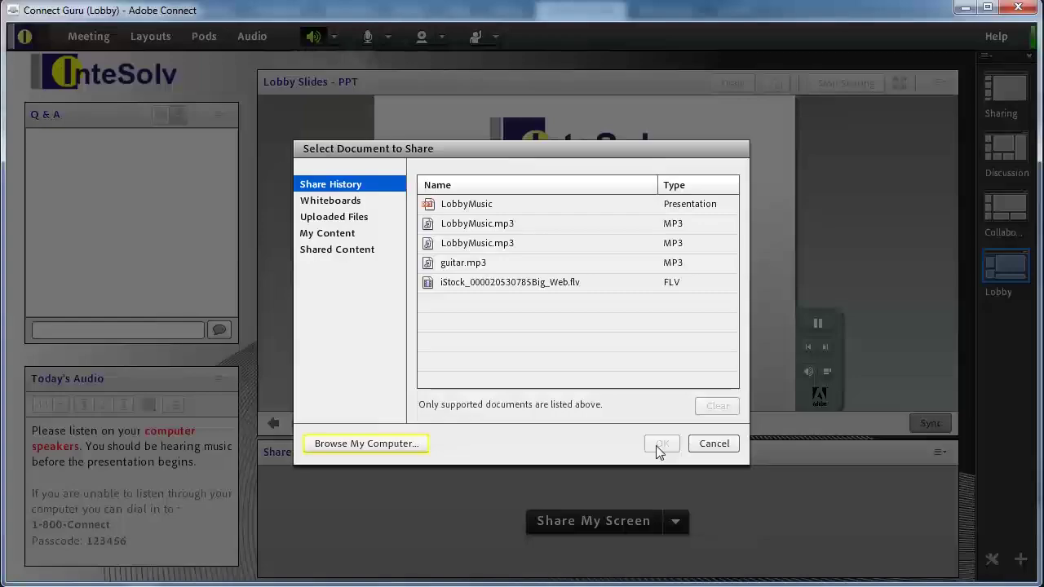
left_click(391, 444)
scroll(439, 256, "down", 10)
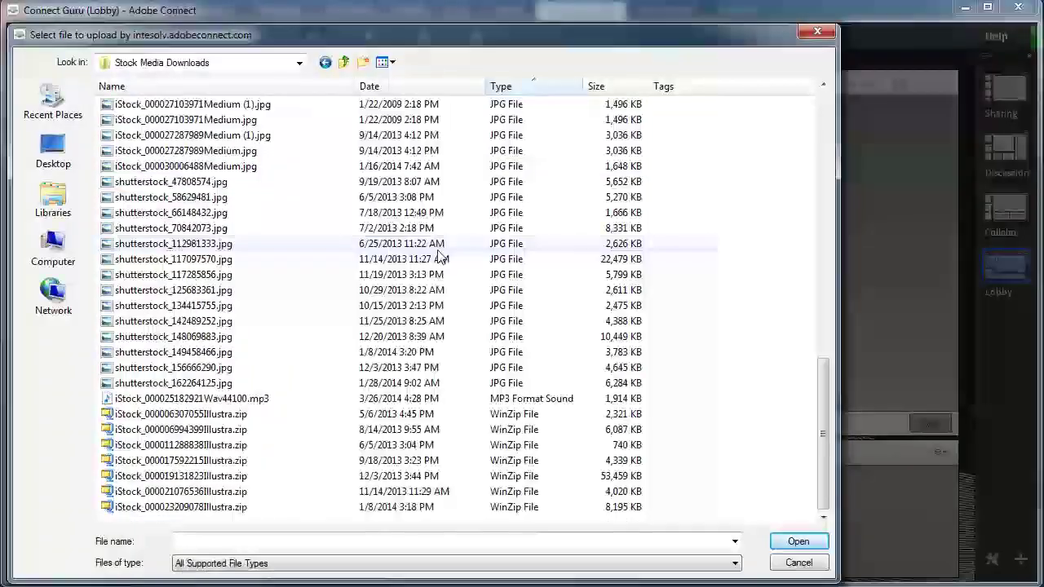
double_click(103, 396)
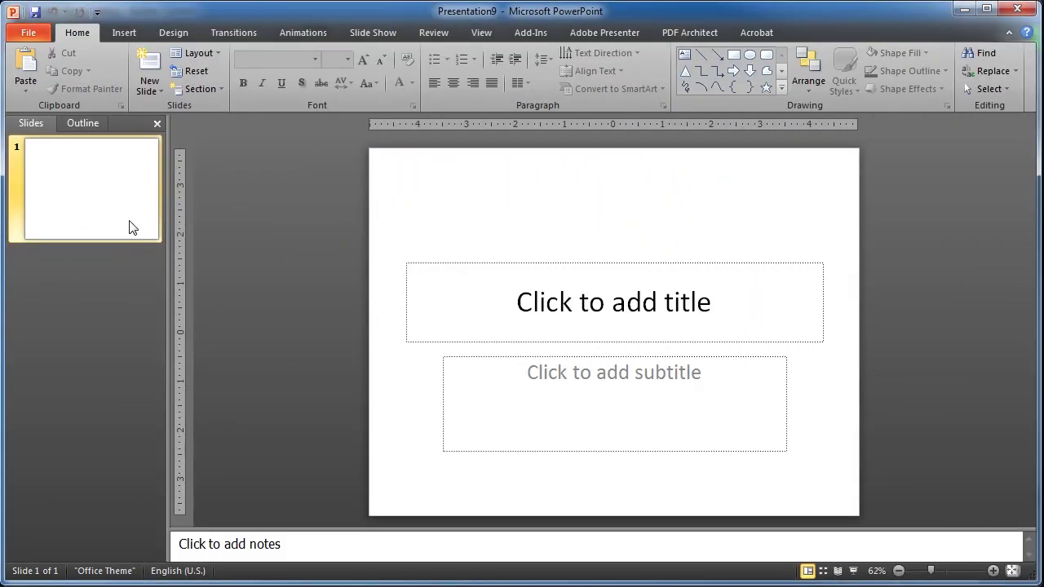
- In the new PowerPoint presentation, change the first slide's layout to Blank
right_click(118, 200)
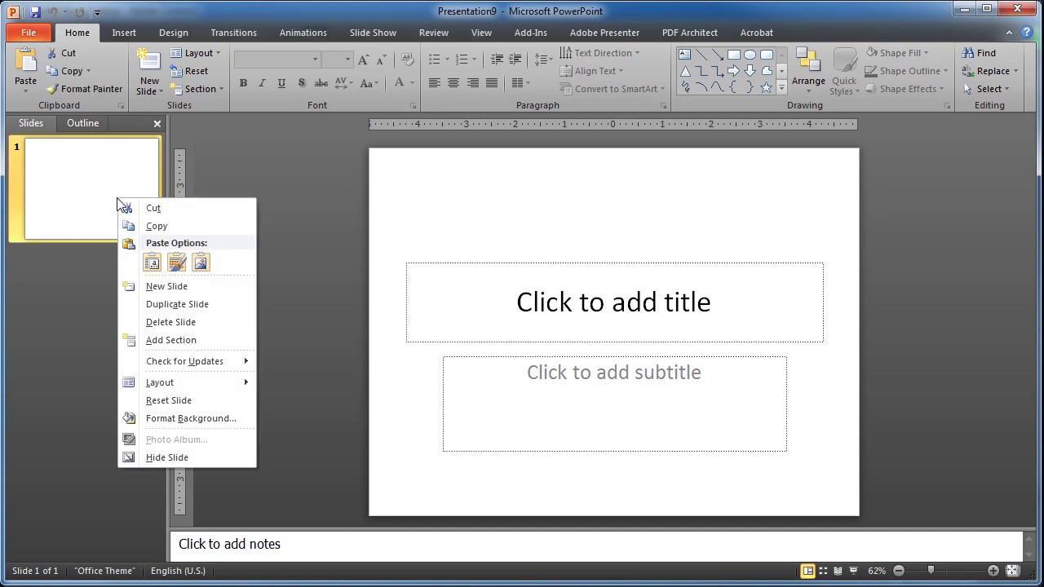
mouse_move(191, 389)
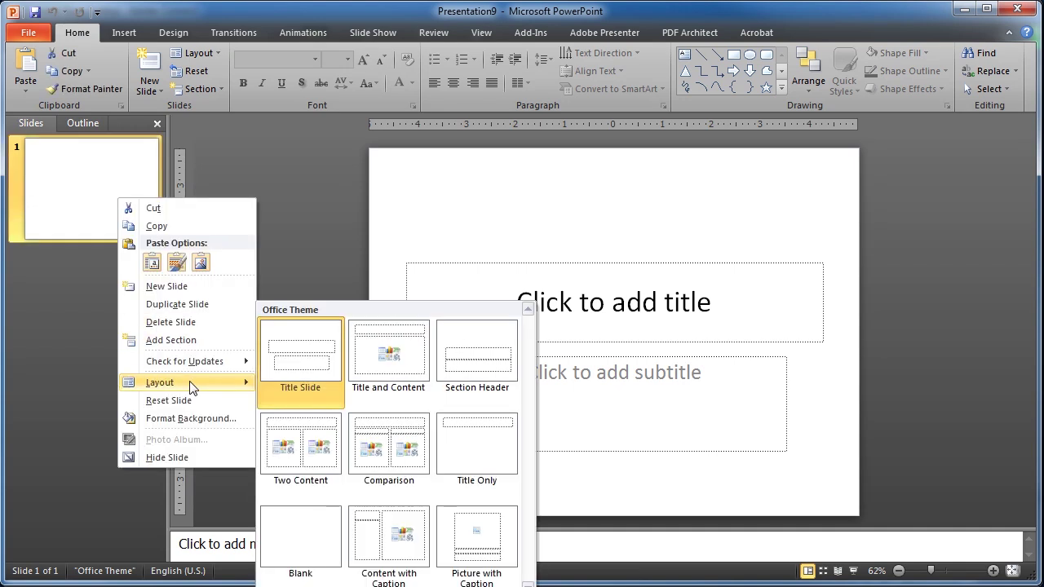
left_click(302, 539)
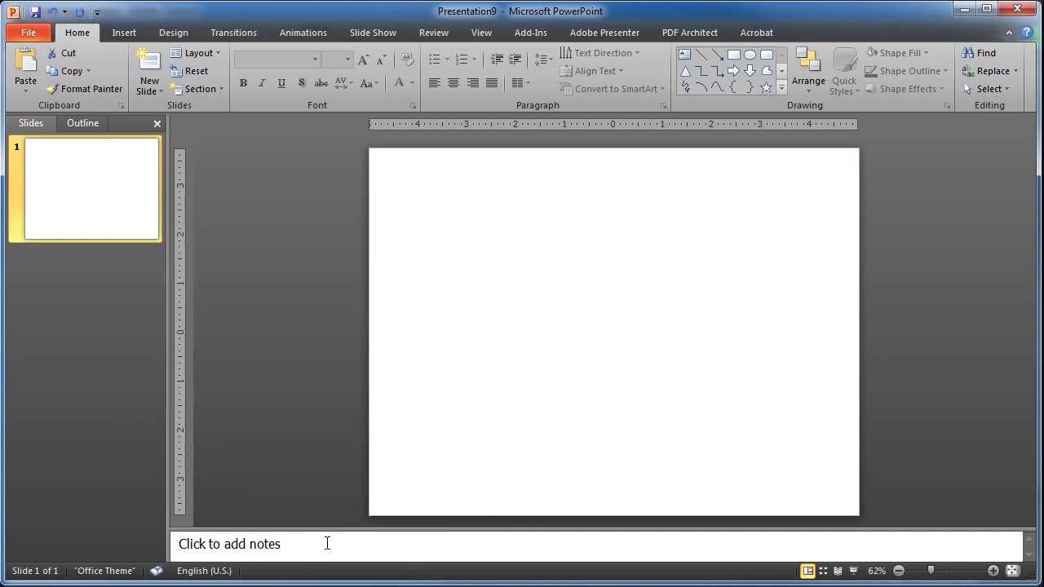
- Set the slide size to 5 inches wide by 1 inch high and paste the copied blue waveform picture onto the slide
left_click(178, 34)
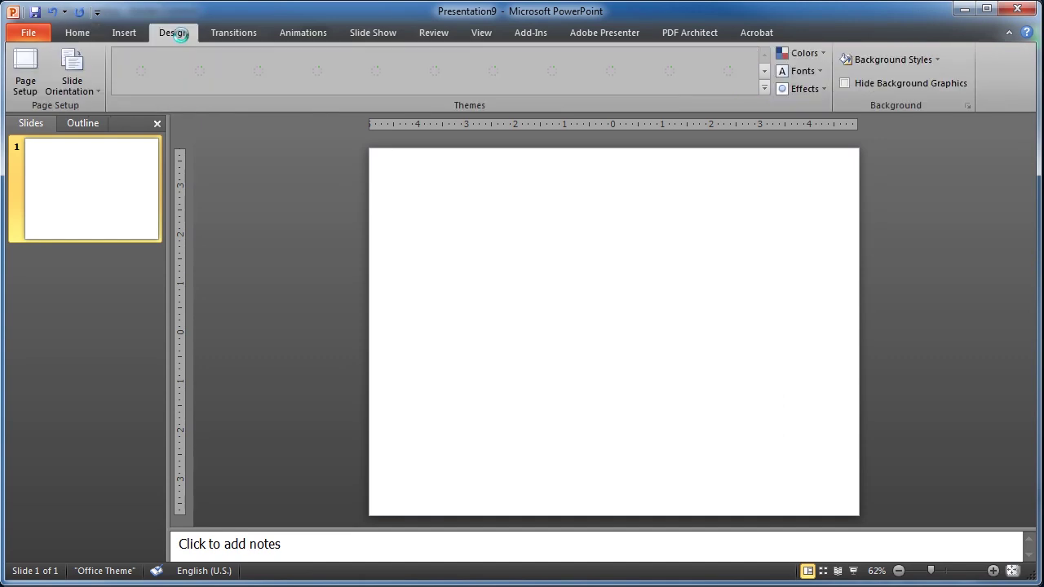
left_click(27, 71)
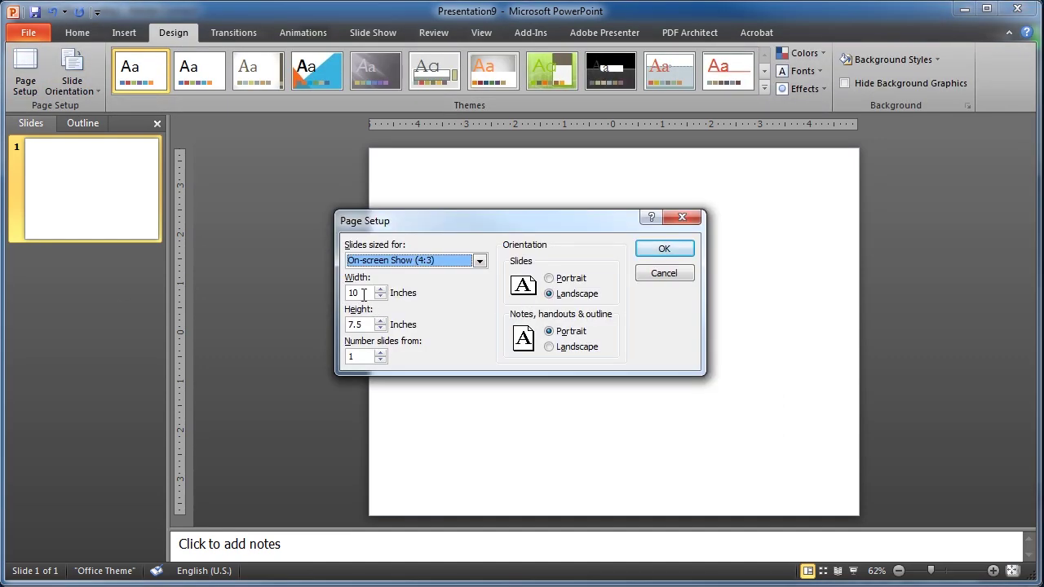
left_click_drag(364, 295, 330, 285)
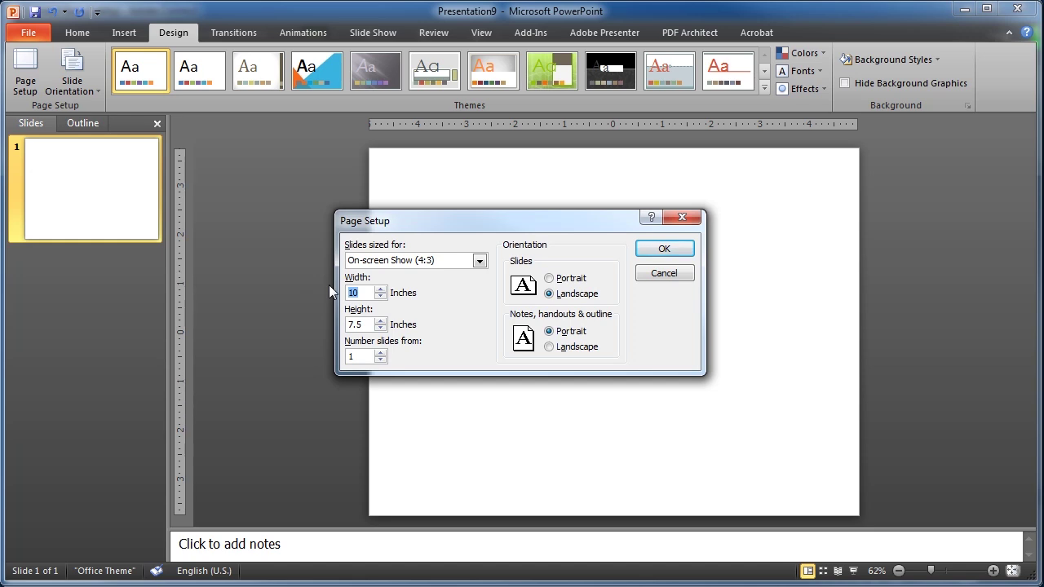
type("5")
key("Tab")
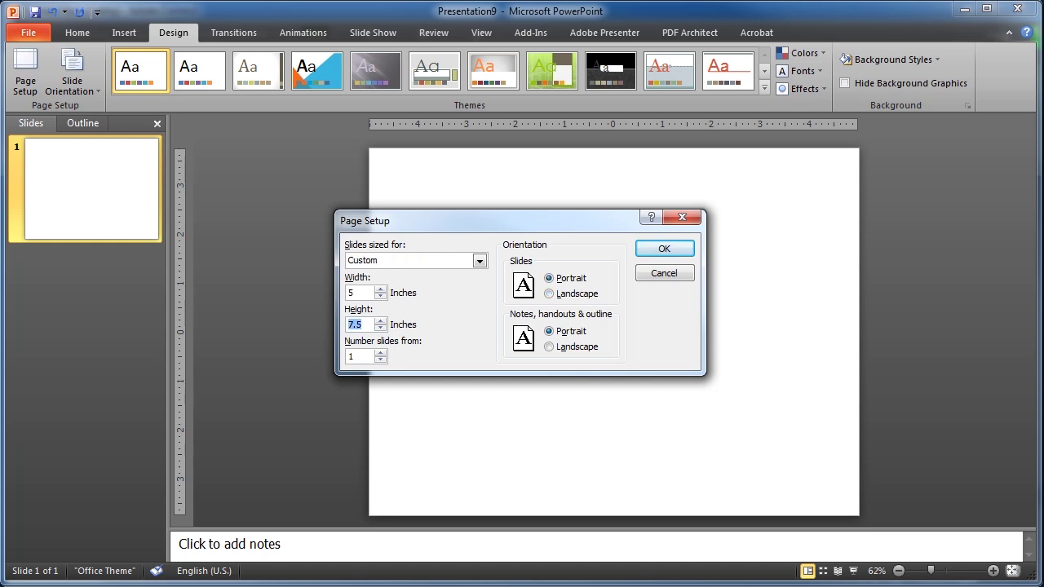
type("1")
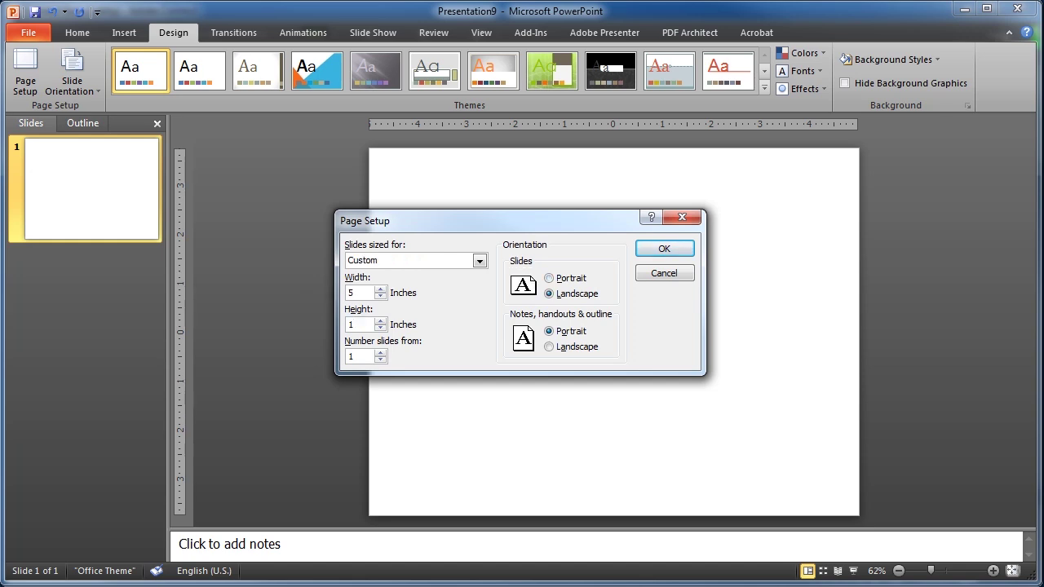
left_click(651, 251)
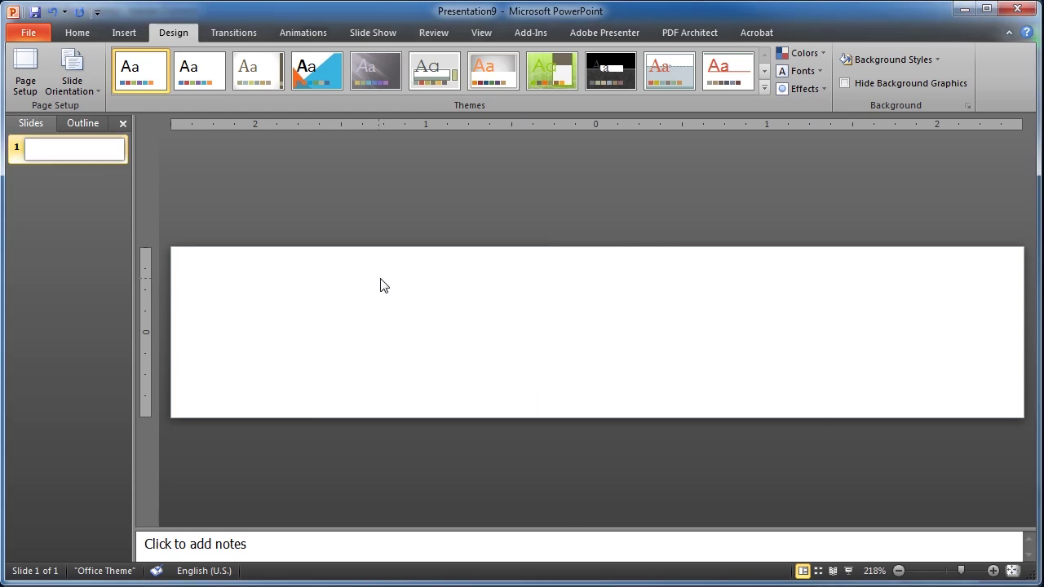
key("ctrl+v")
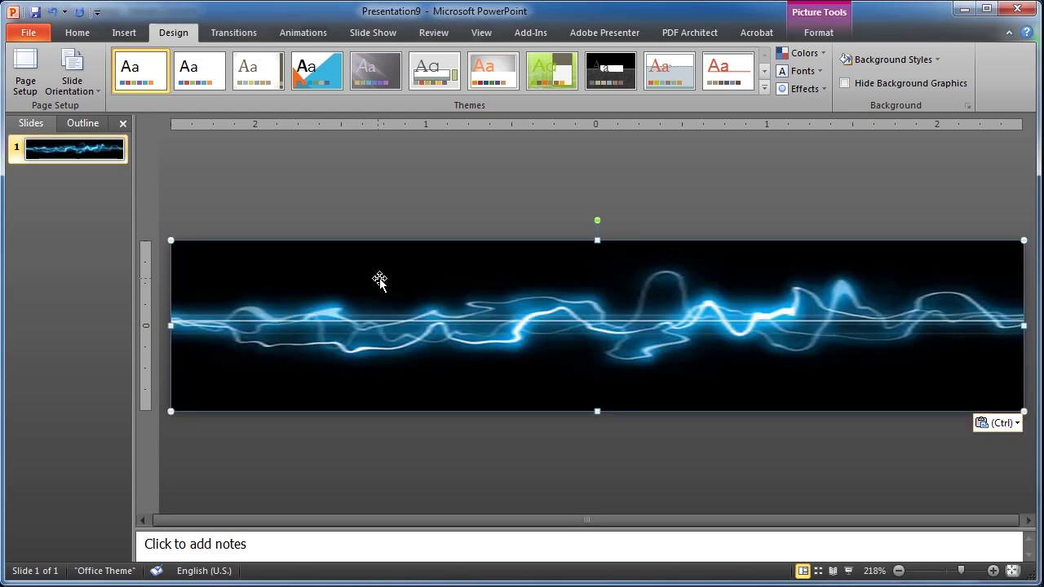
left_click(425, 196)
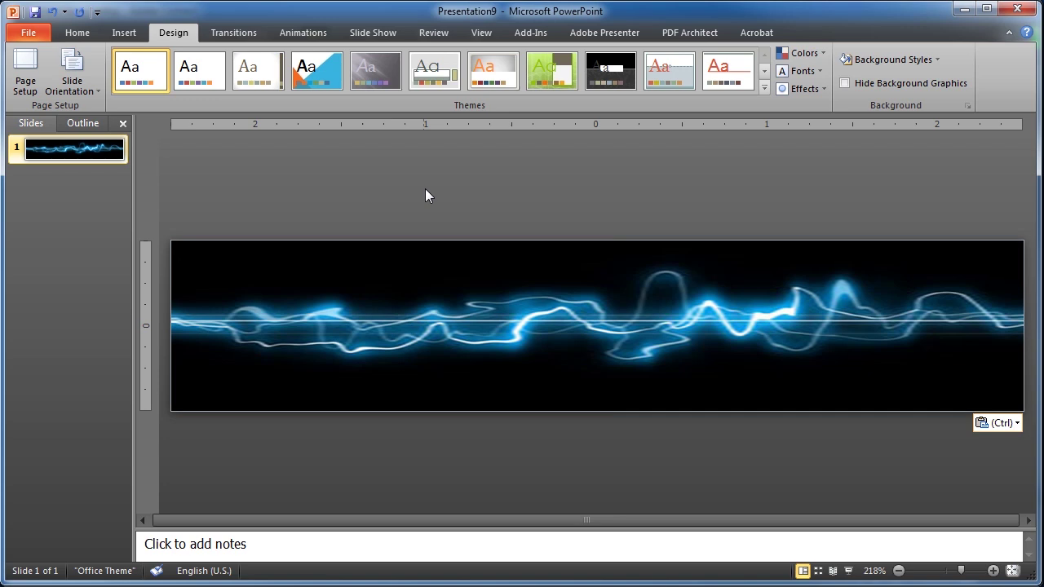
- Check the Adobe Presenter playback settings and accept them with Auto play on start and Loop presentation enabled
left_click(601, 31)
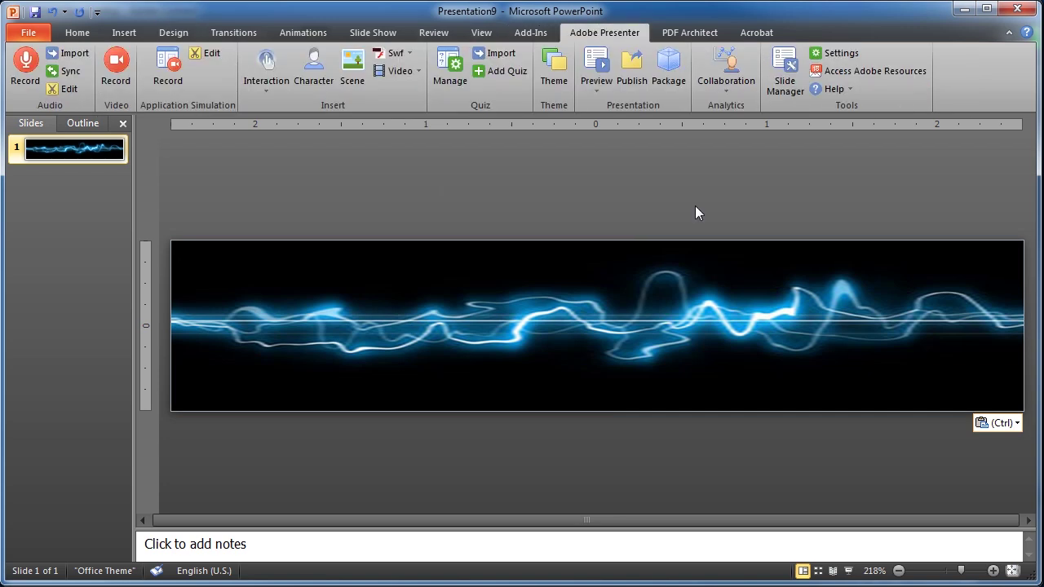
left_click(860, 56)
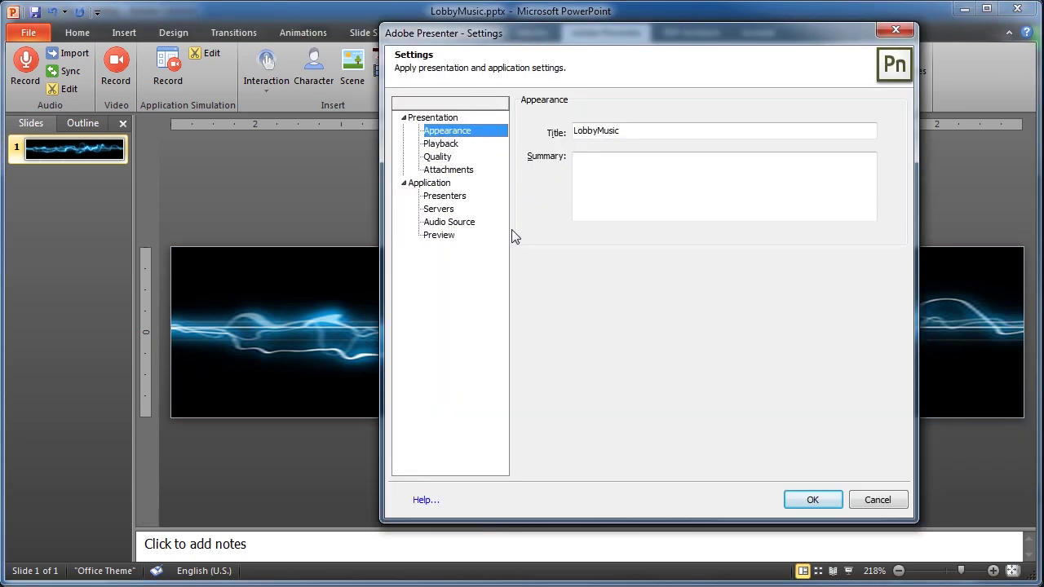
left_click(440, 145)
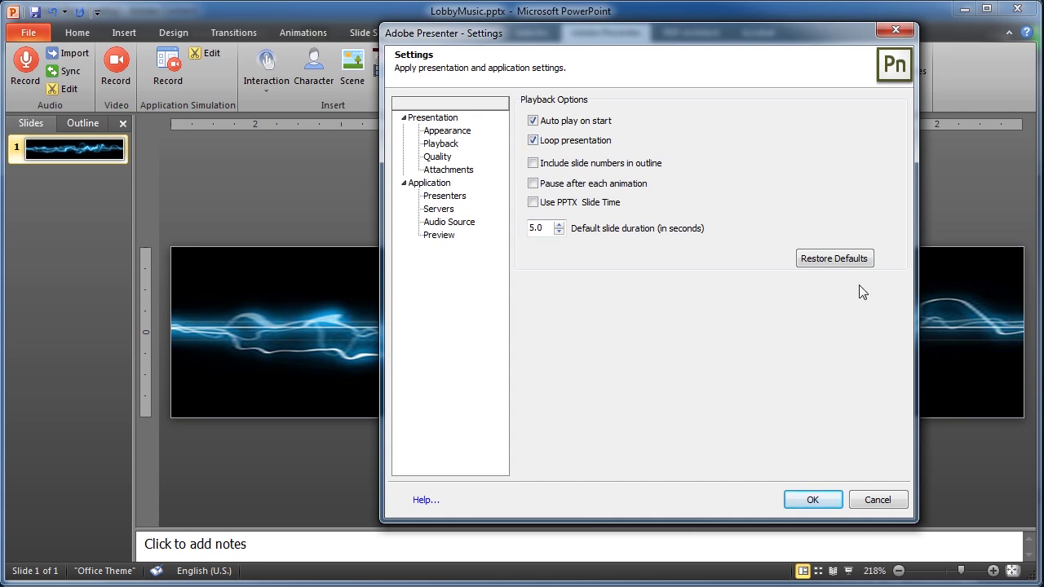
left_click(823, 505)
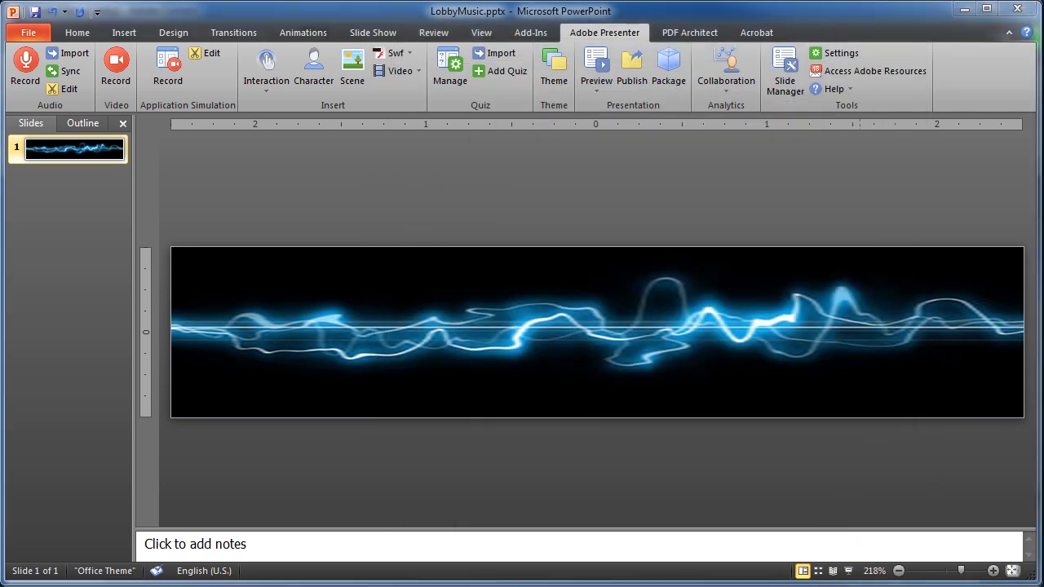
- Import the LobbyMusic.mp3 audio file onto Slide 1 with Adobe Presenter
left_click(71, 53)
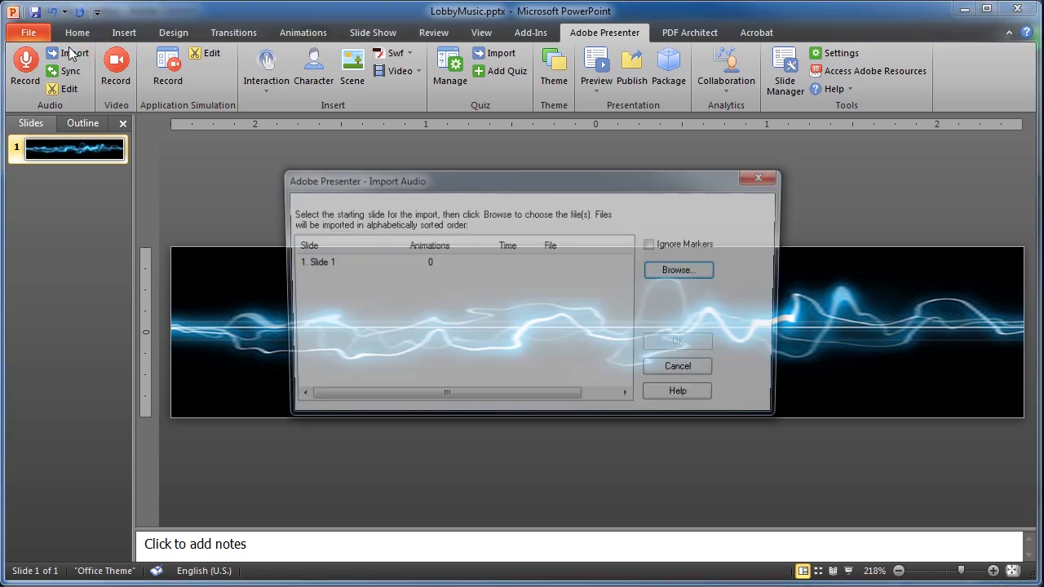
left_click(387, 266)
left_click(684, 270)
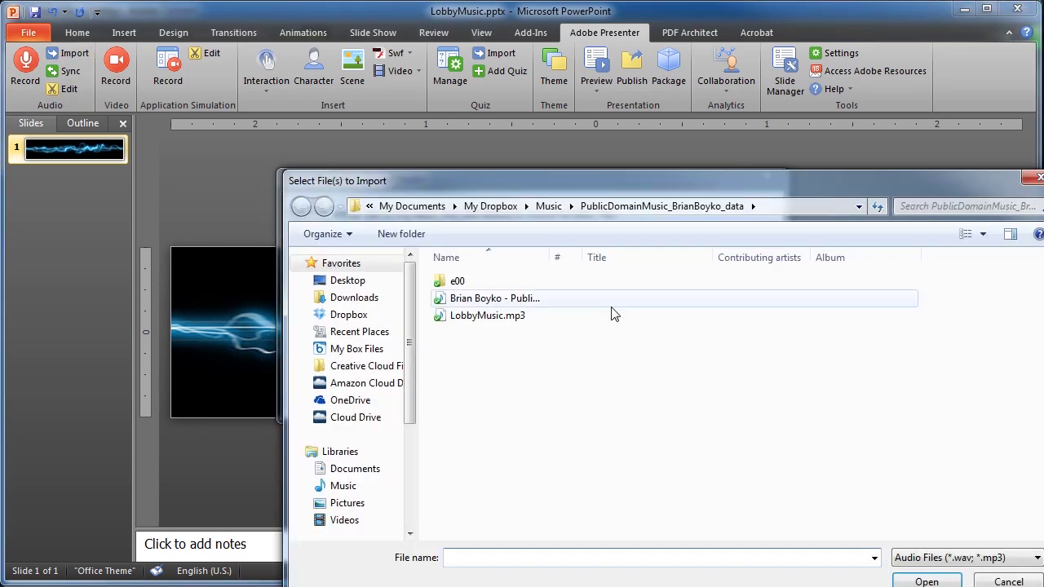
double_click(440, 318)
left_click(683, 346)
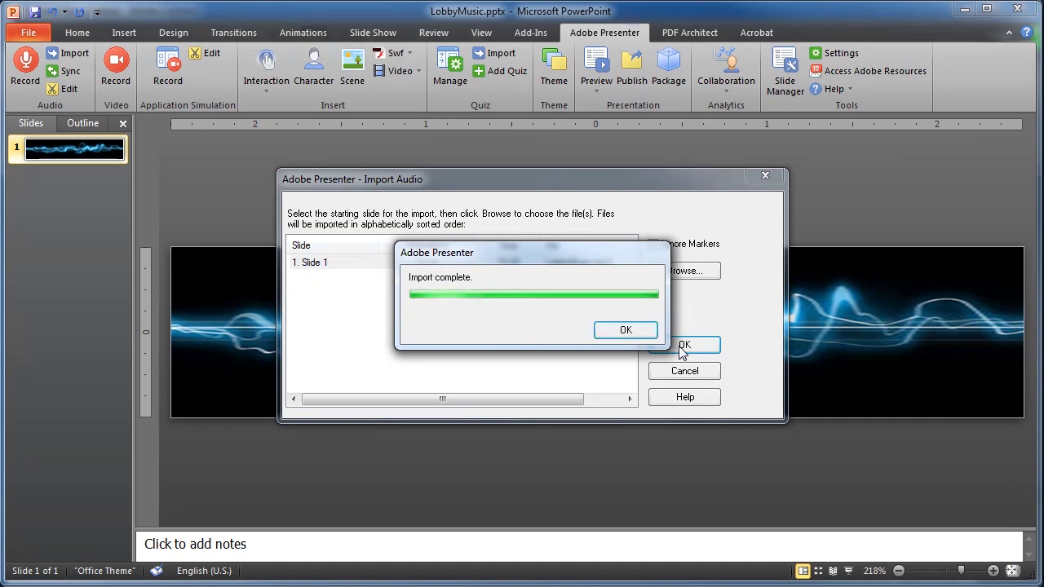
left_click(634, 330)
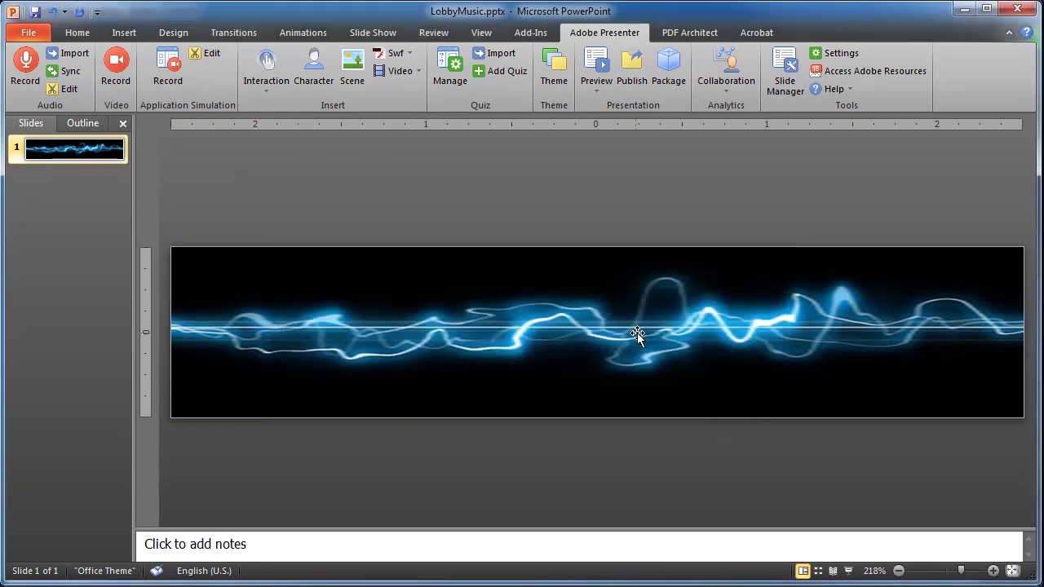
- Publish the LobbyMusic presentation to My Computer as a Zip package
left_click(632, 72)
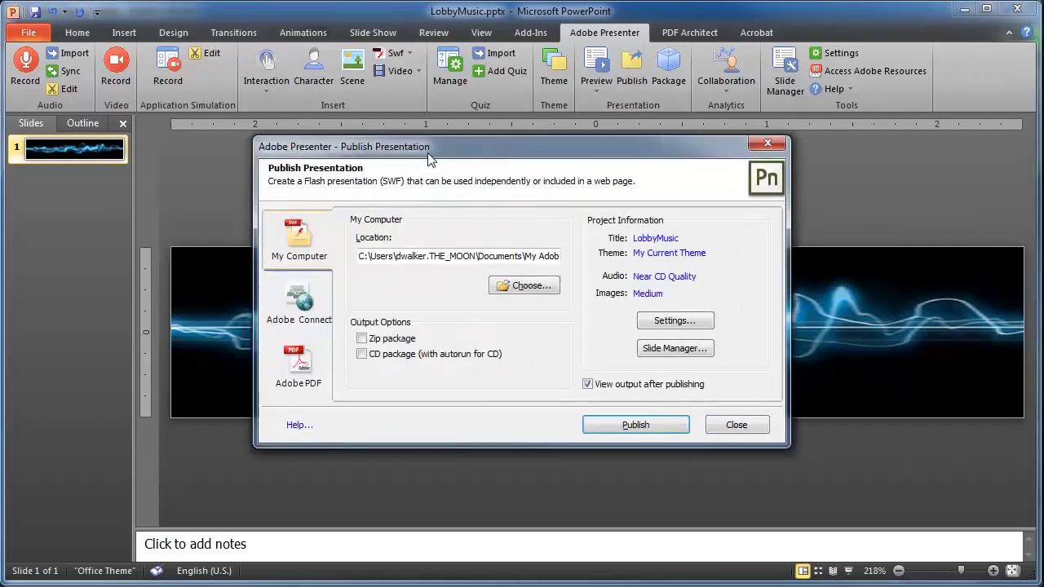
left_click(364, 339)
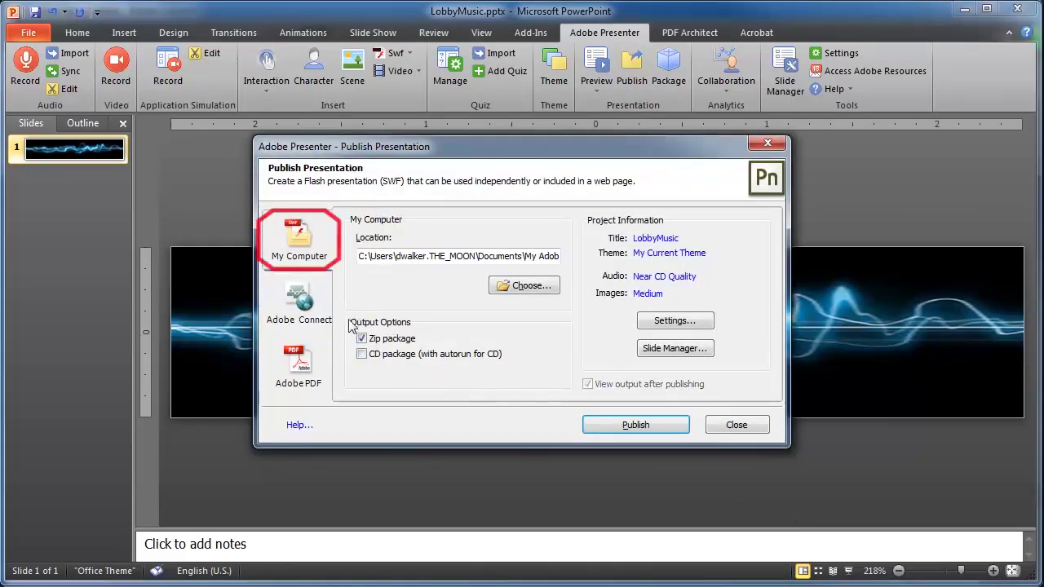
left_click(676, 429)
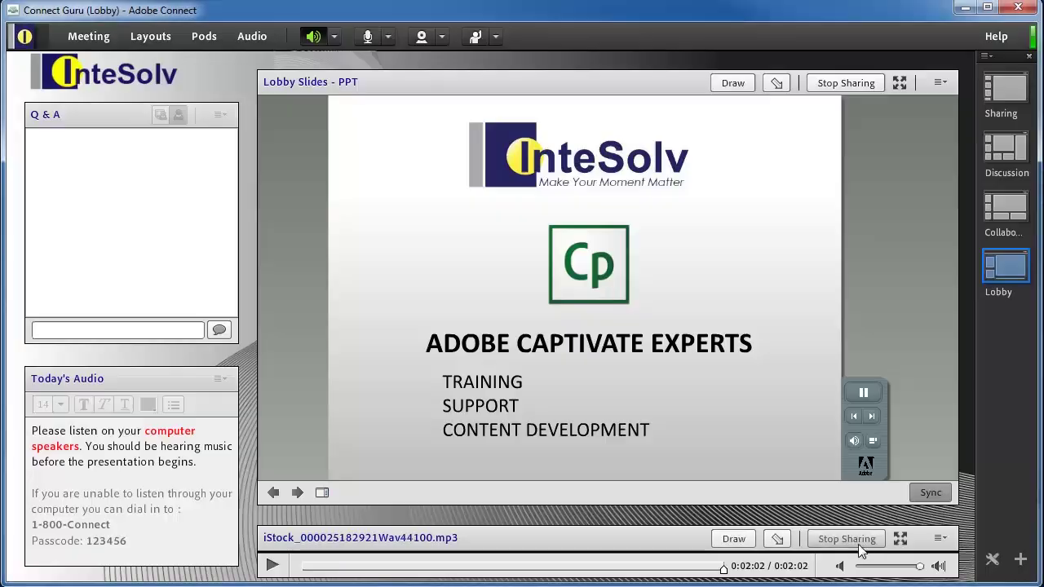
- In the Adobe Connect lobby, enlarge the lower share pod and share LobbyMusic.zip from the My Adobe Presentations folder in it
left_click_drag(659, 523, 660, 425)
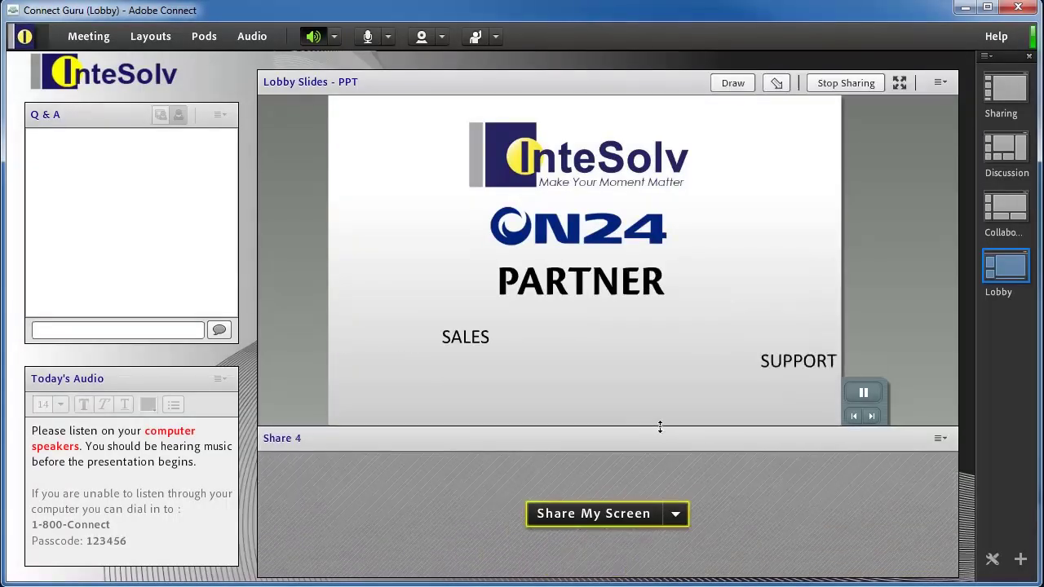
left_click(679, 518)
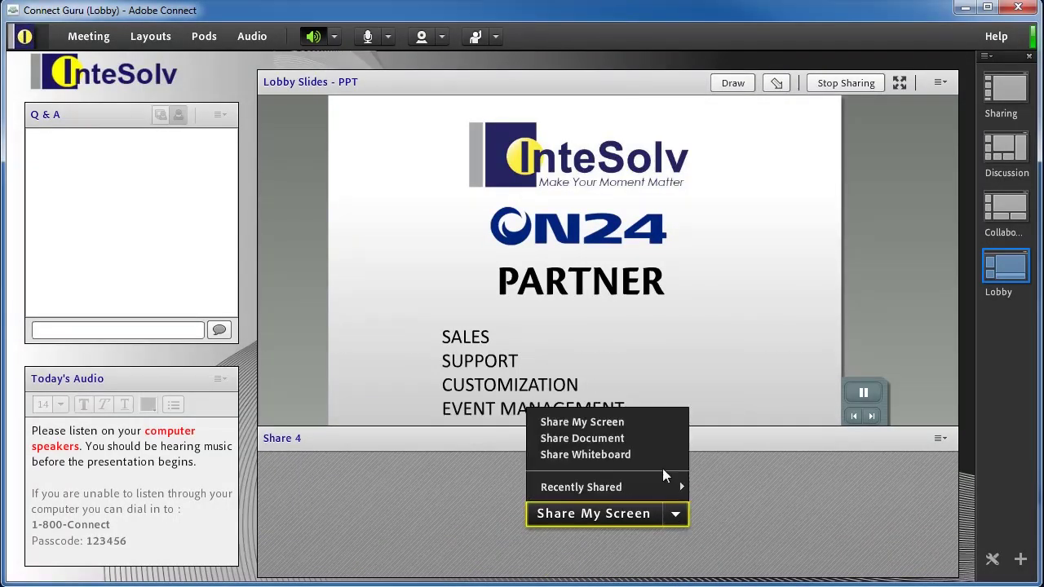
left_click(607, 446)
left_click(373, 443)
left_click(53, 200)
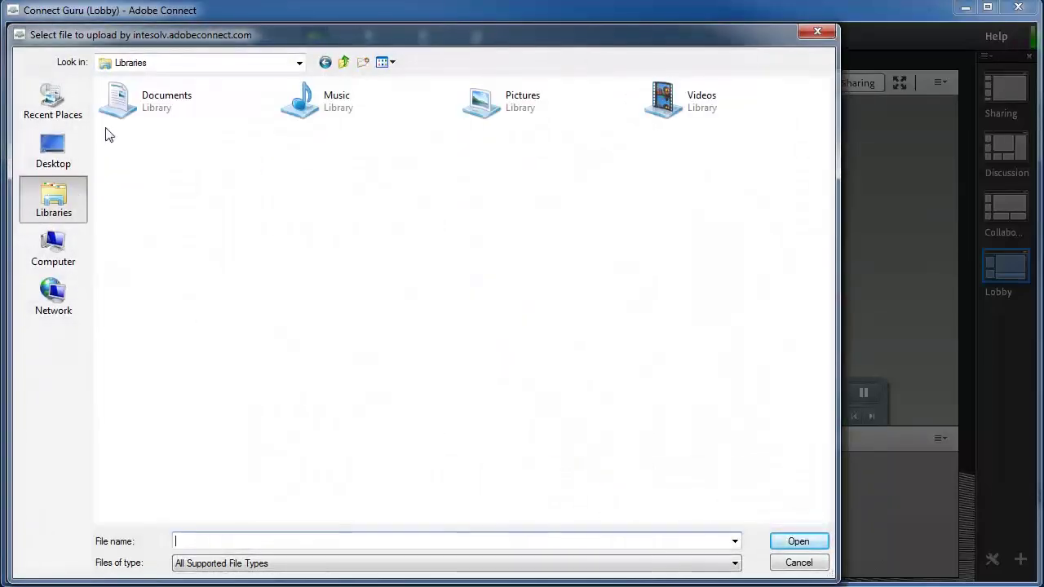
double_click(123, 105)
key("m")
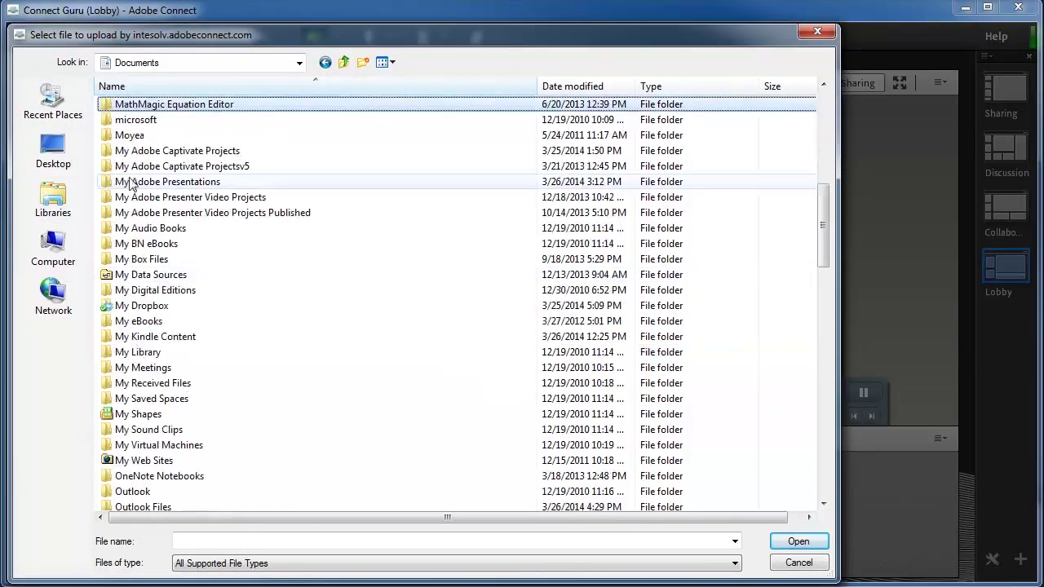
double_click(130, 184)
double_click(121, 229)
double_click(129, 135)
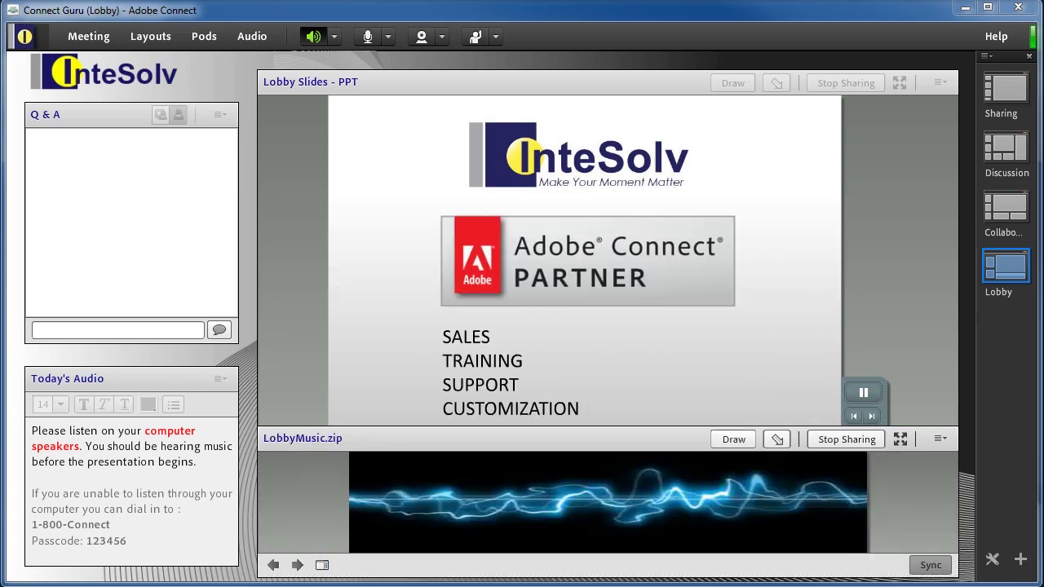
- Shorten the Lobby Slides pod so that it ends just above the LobbyMusic.zip pod
left_click(482, 81)
left_click_drag(645, 496, 665, 431)
- Show the presentation playbar in the LobbyMusic.zip pod and toggle its playback
left_click(940, 448)
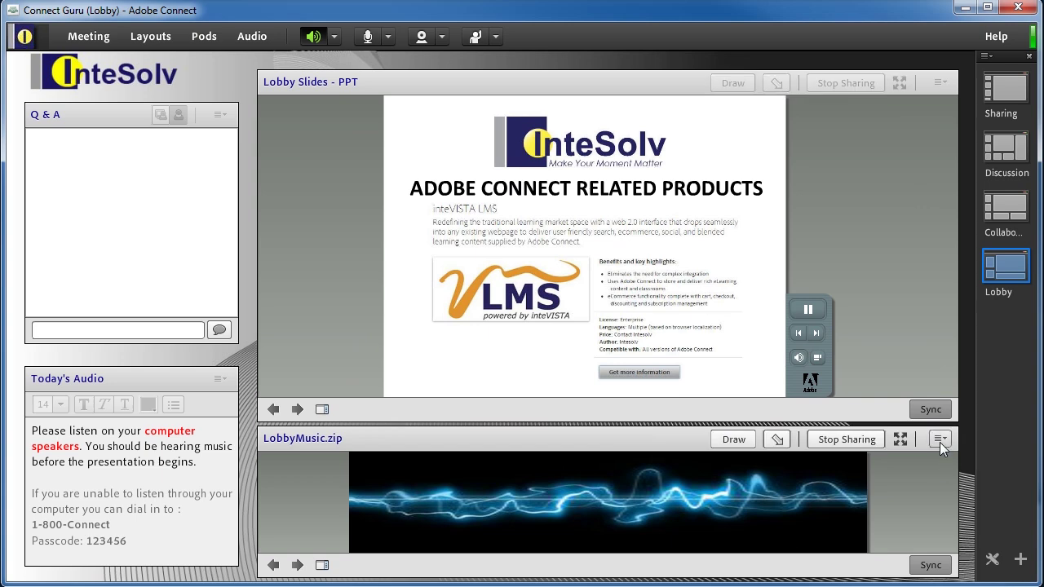
left_click(939, 442)
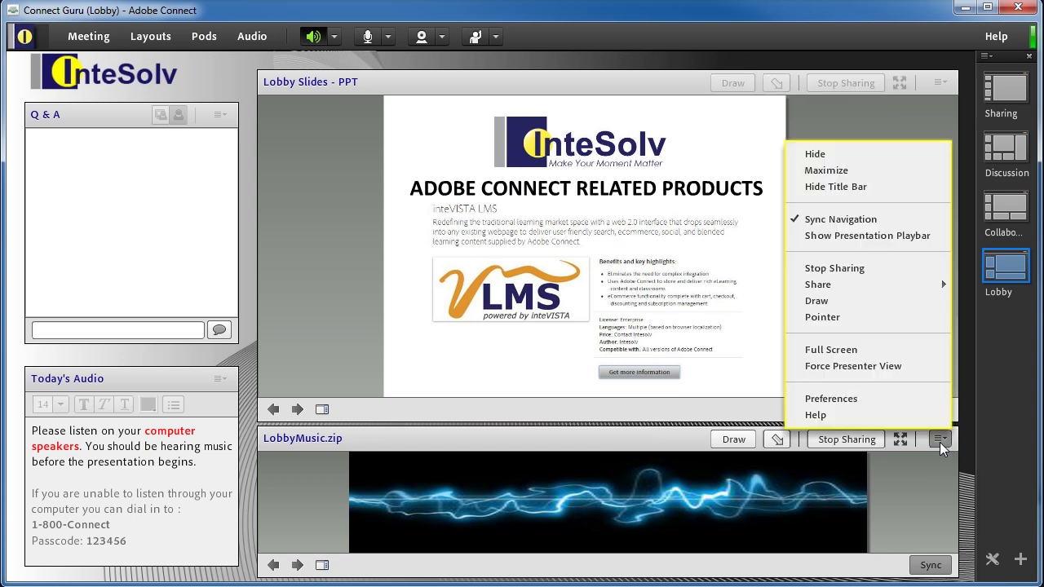
left_click(870, 236)
left_click(865, 466)
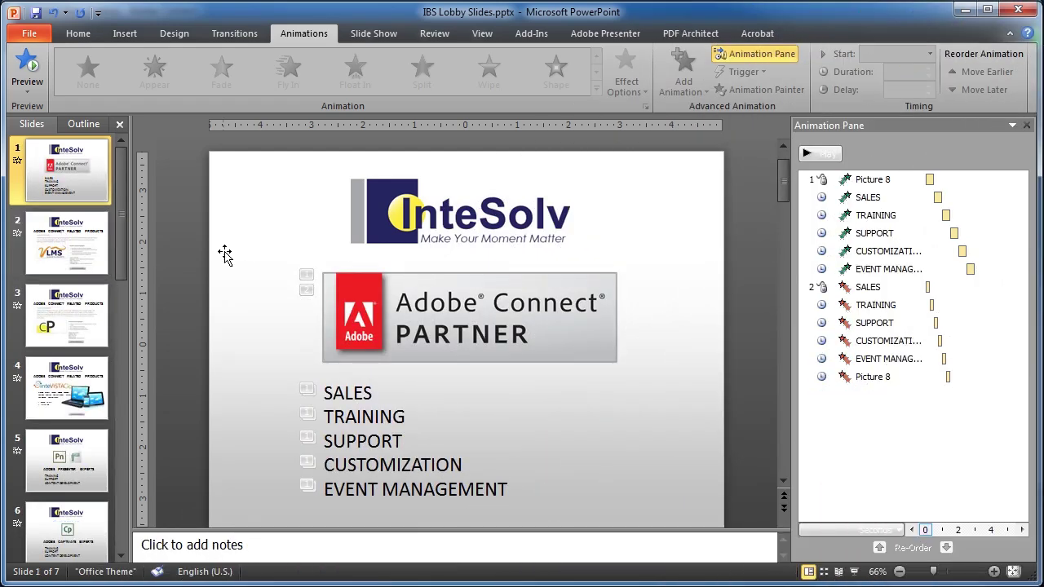
- Open the Adobe Presenter playback settings for the IBS Lobby Slides presentation
left_click(586, 35)
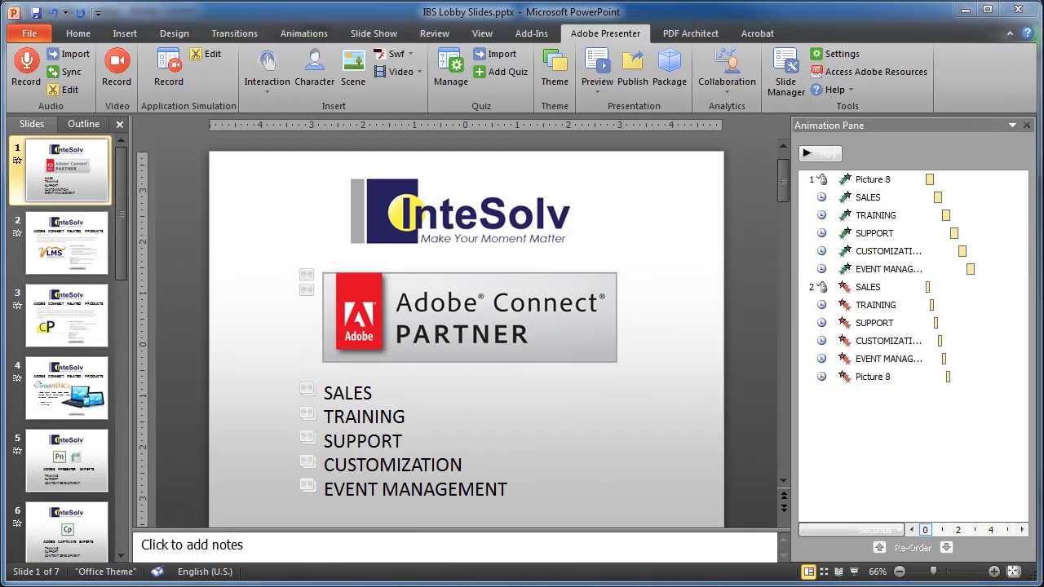
left_click(836, 54)
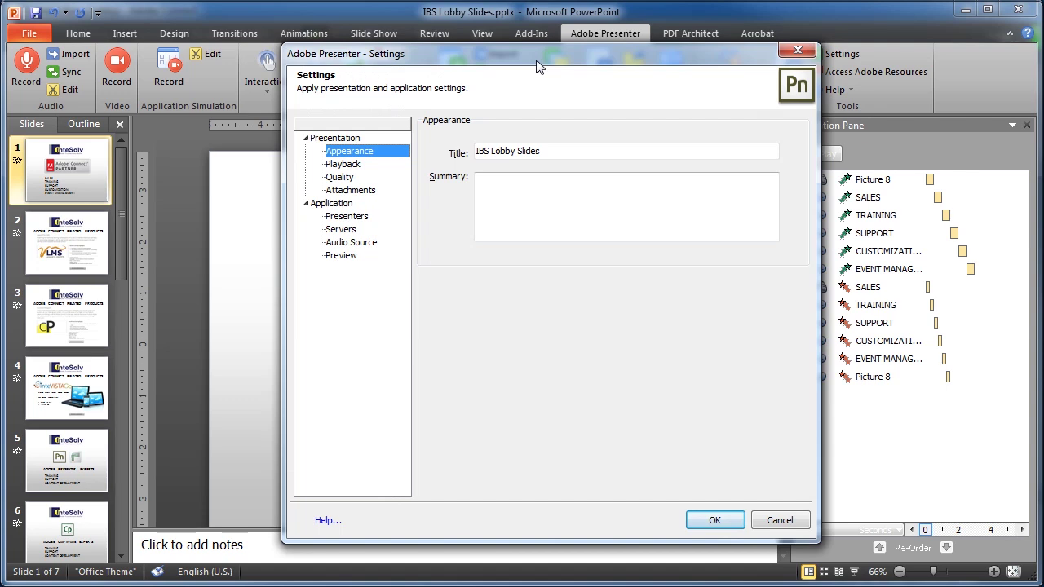
left_click(339, 169)
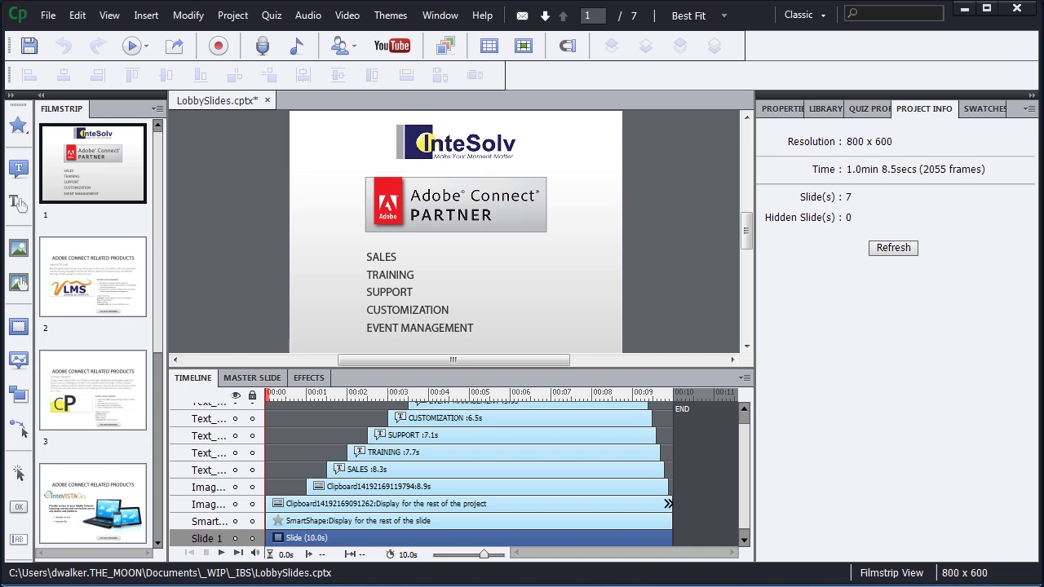
- In Adobe Captivate, start importing background audio into the LobbySlides.cptx project and agree to change the project's background audio
left_click(314, 19)
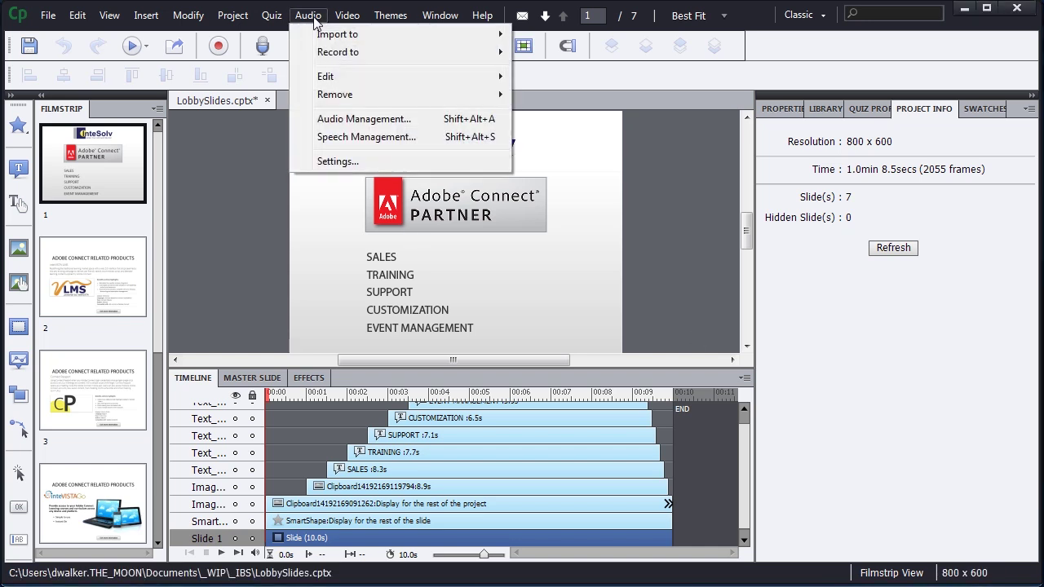
mouse_move(338, 36)
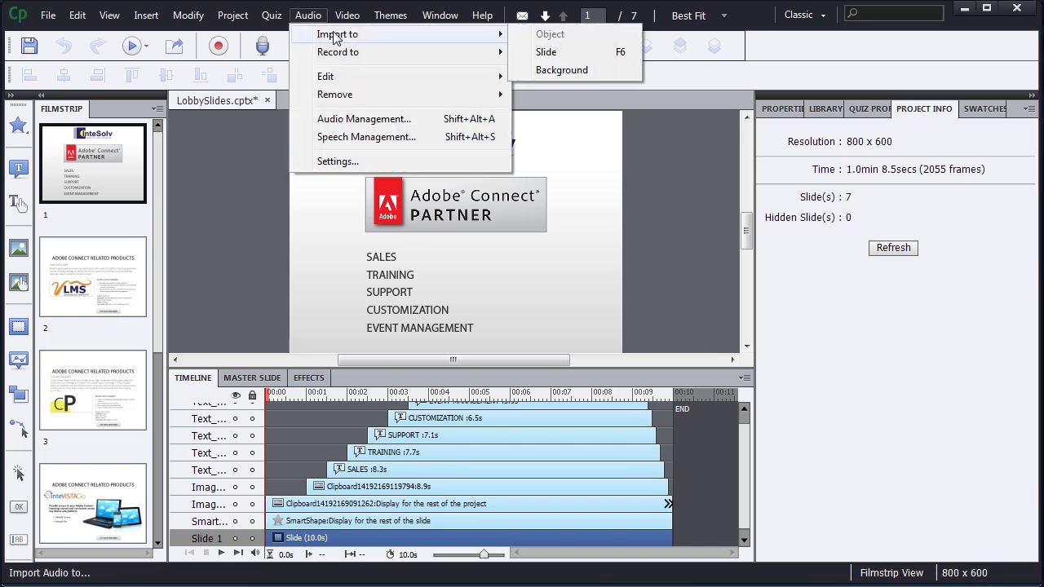
left_click(583, 70)
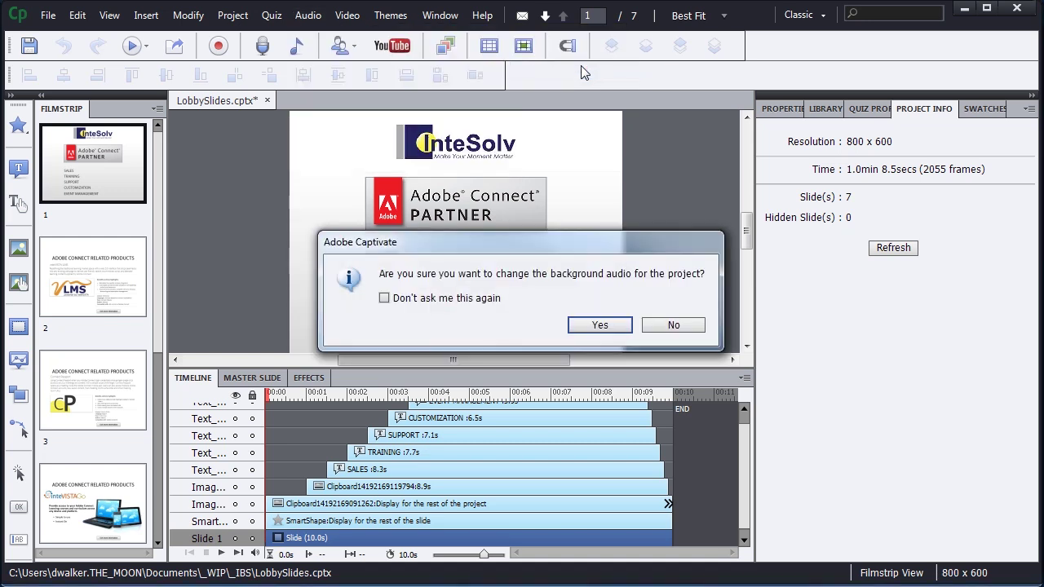
left_click(600, 325)
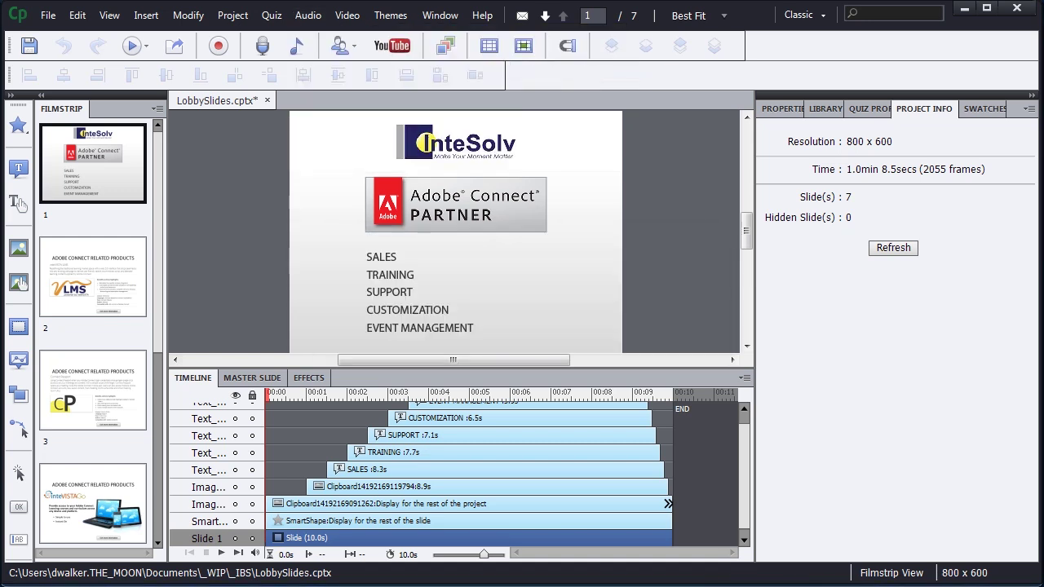
- Set the project's end action to Loop project in the Start and End preferences and start publishing the project
left_click(78, 16)
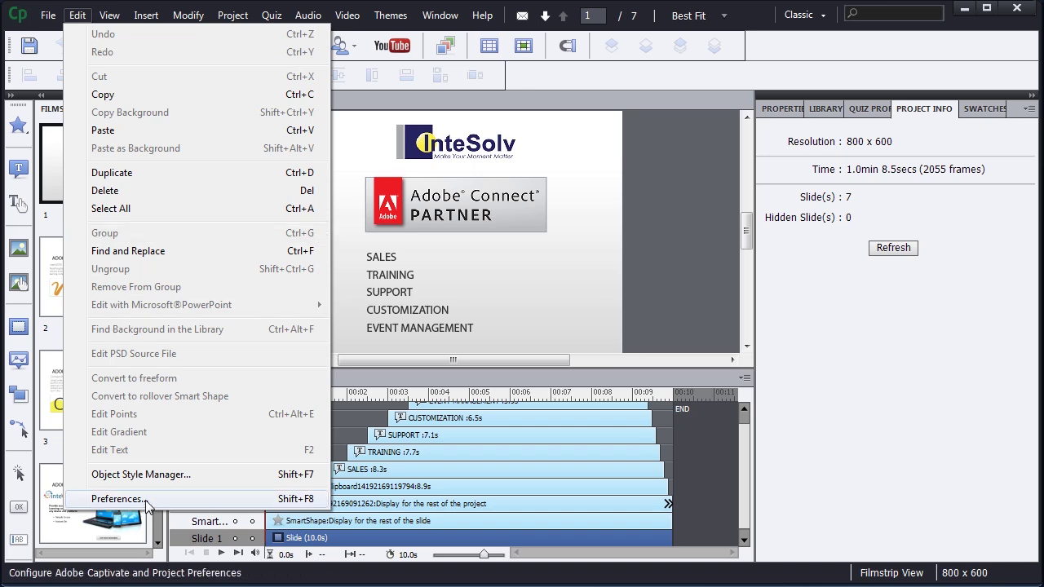
left_click(119, 498)
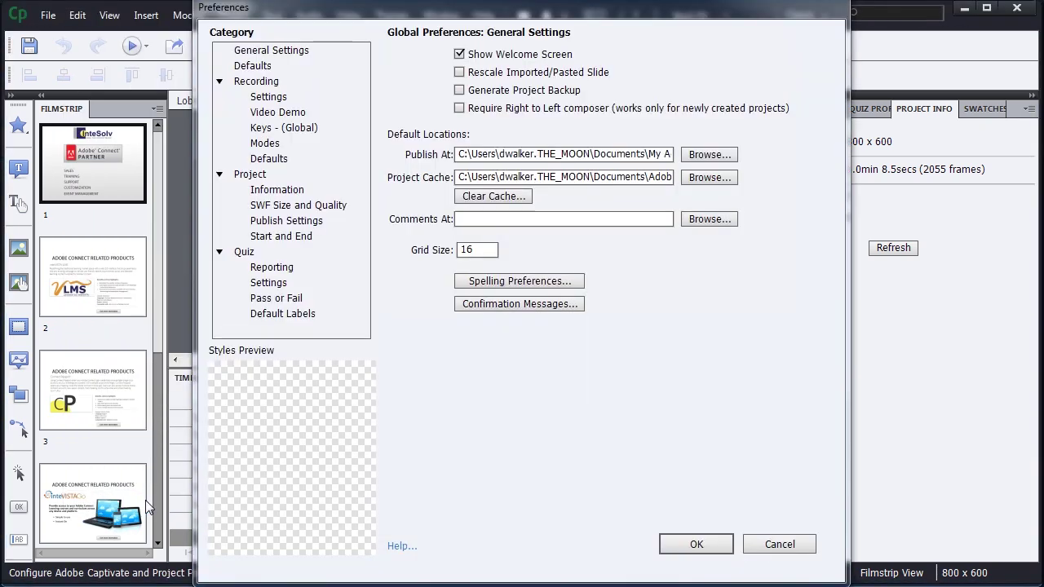
left_click(266, 160)
left_click(272, 189)
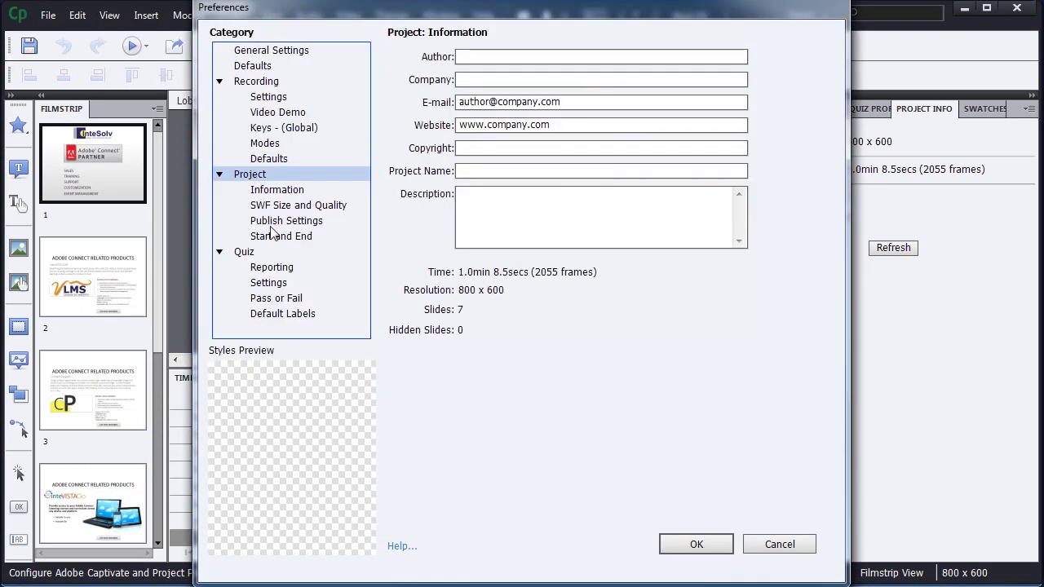
left_click(275, 236)
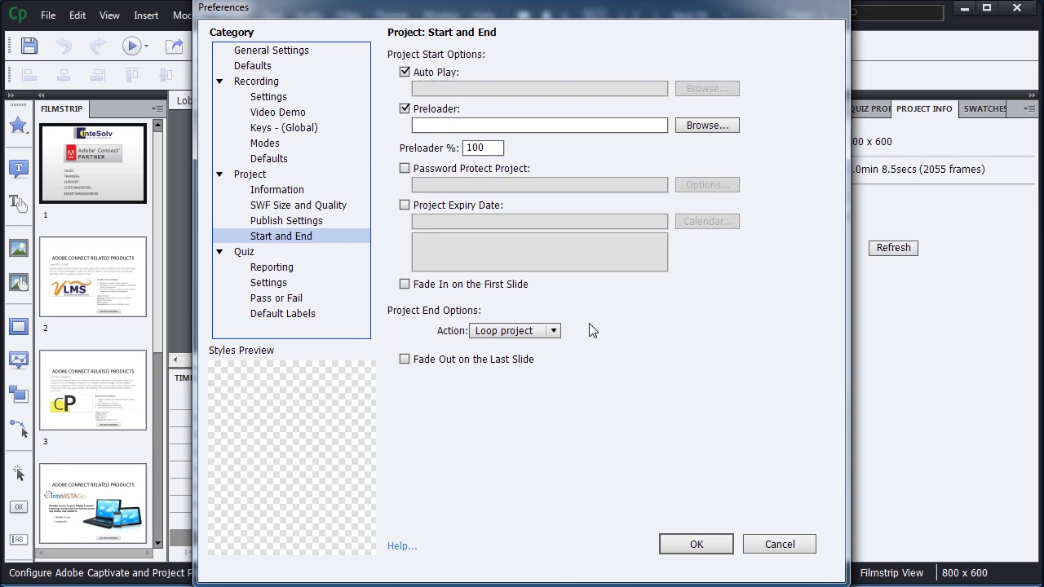
left_click(555, 331)
left_click(550, 368)
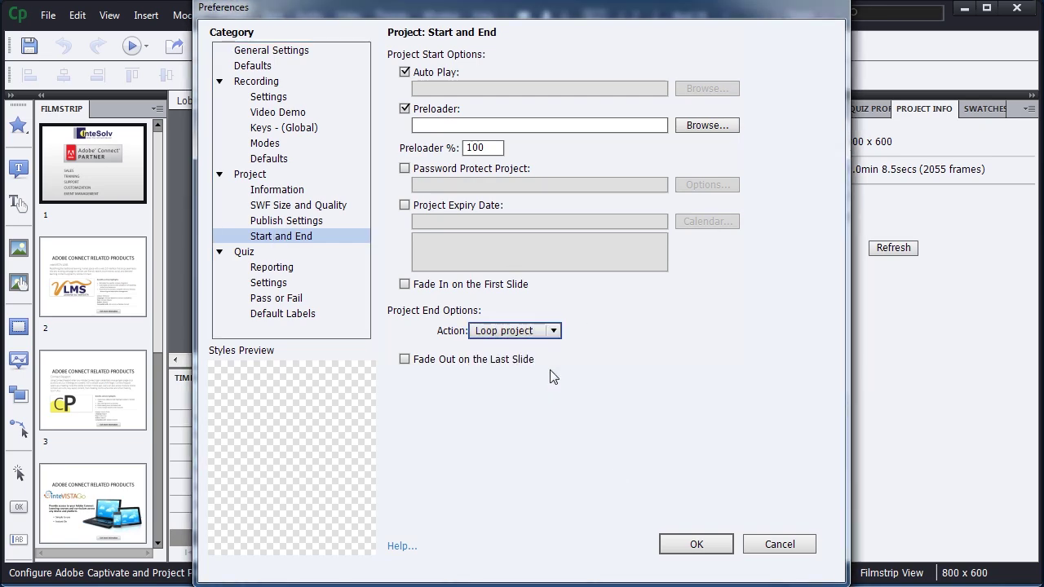
left_click(708, 550)
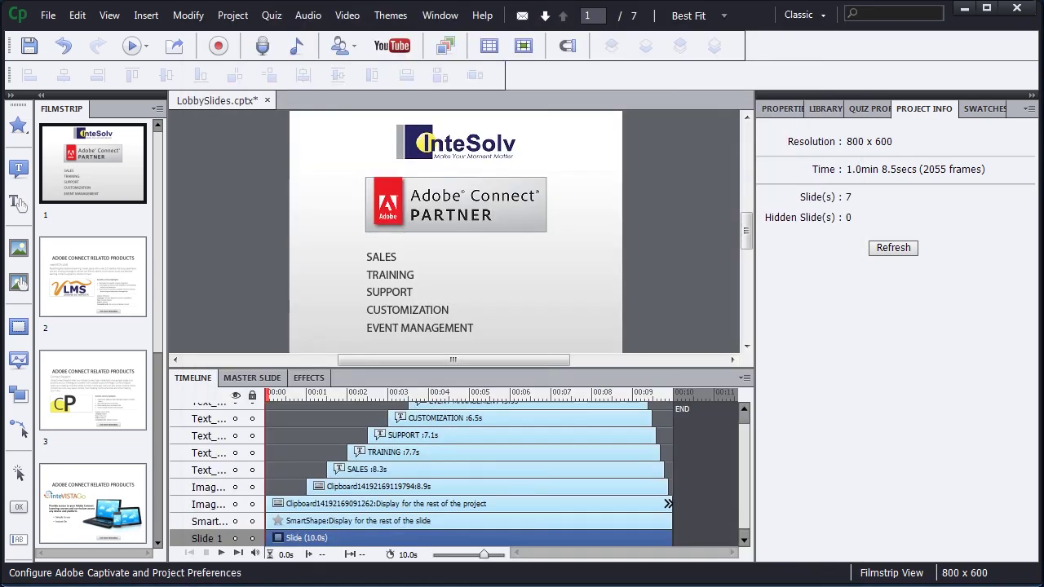
left_click(180, 49)
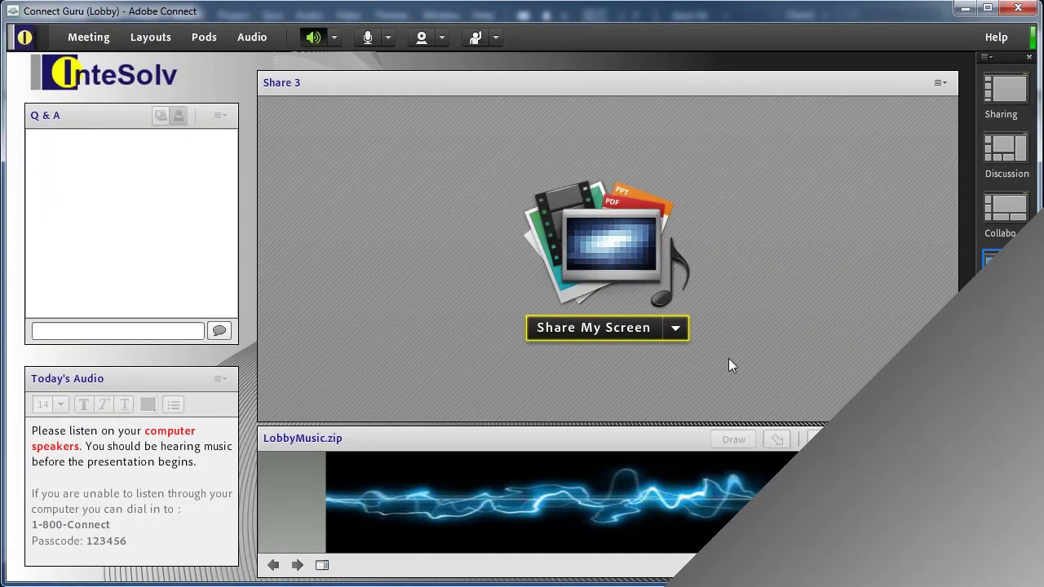
- In the Adobe Connect lobby, share the Lobby Slides - CPTX document from My Content in the empty Share 3 pod
left_click(675, 327)
left_click(641, 369)
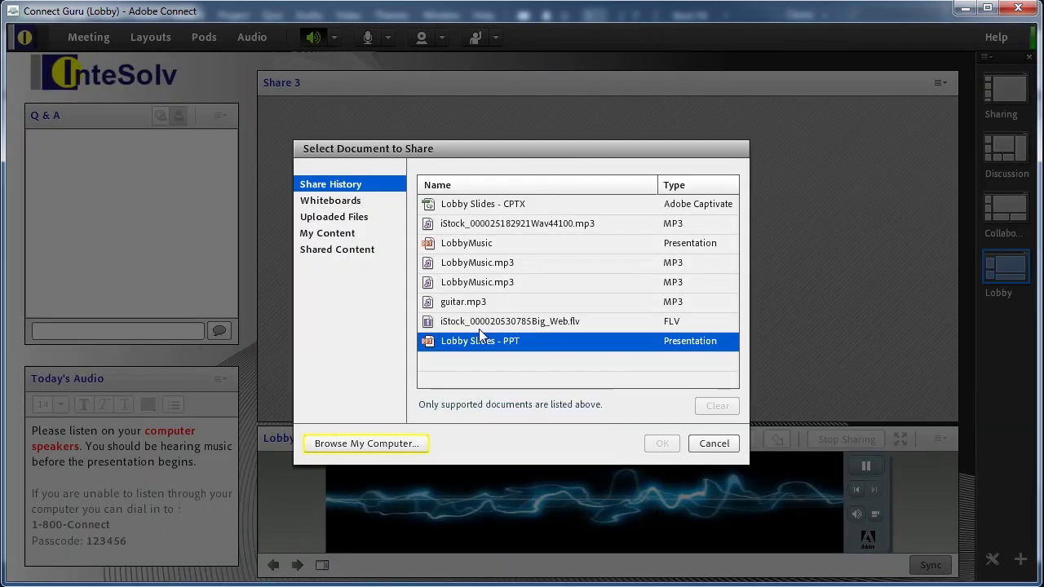
left_click(323, 232)
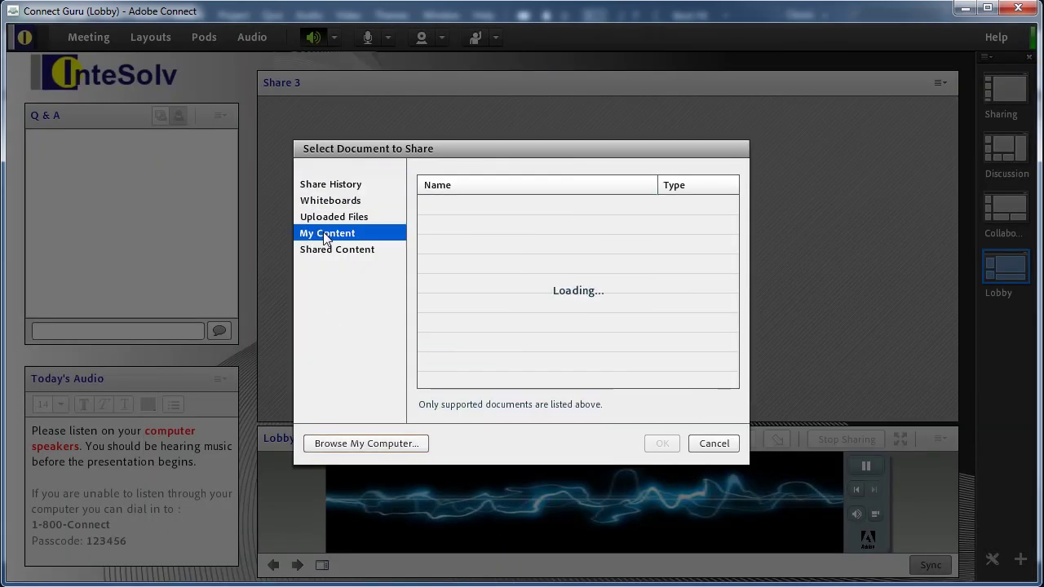
left_click(732, 370)
left_click(732, 370)
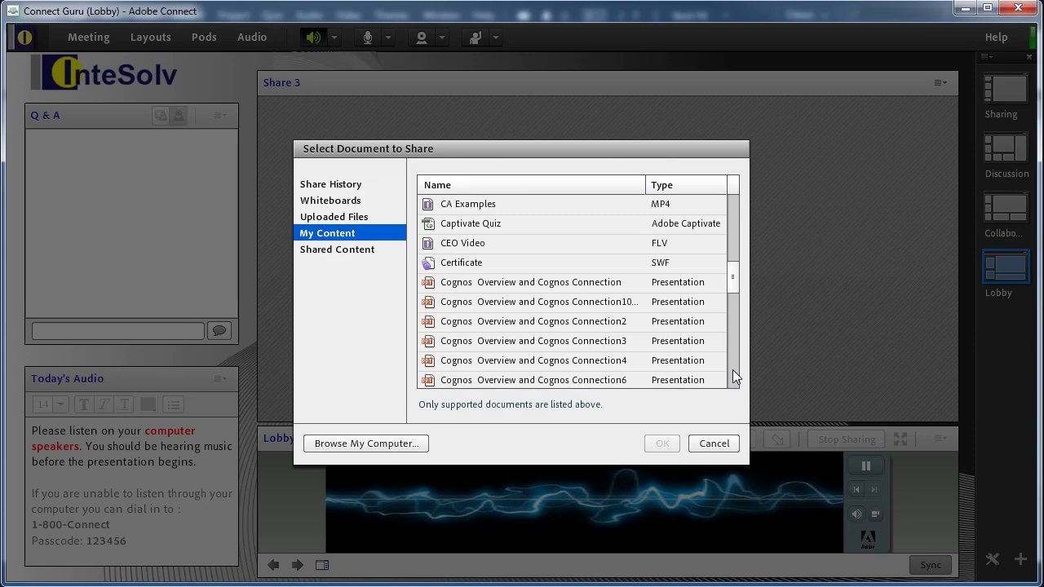
left_click(732, 370)
double_click(538, 380)
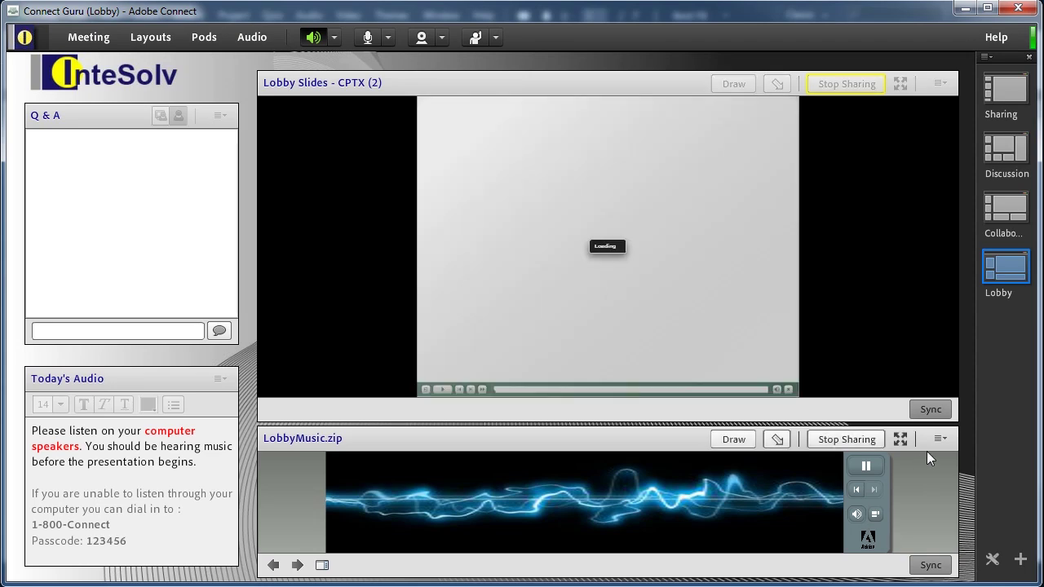
- Hide the LobbyMusic.zip pod and extend the Lobby Slides pod downward to about the lower edge of the Today's Audio pod
left_click(940, 439)
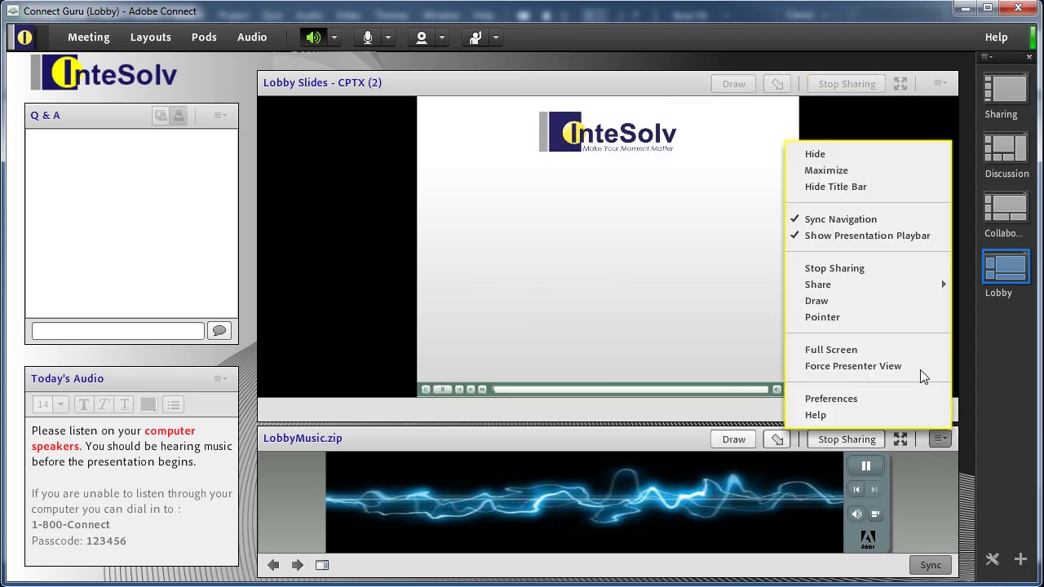
left_click(862, 155)
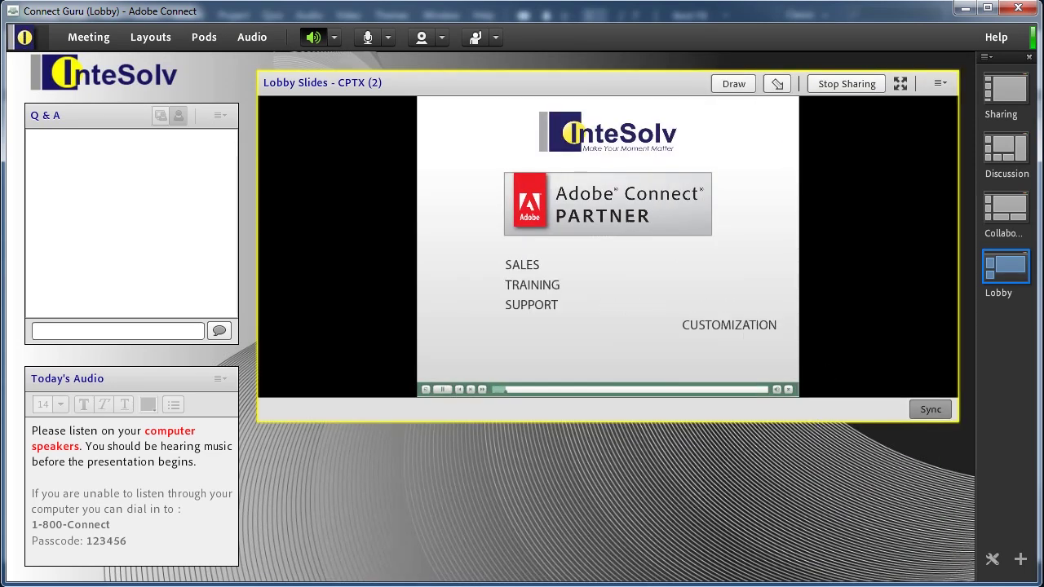
left_click_drag(815, 420, 842, 559)
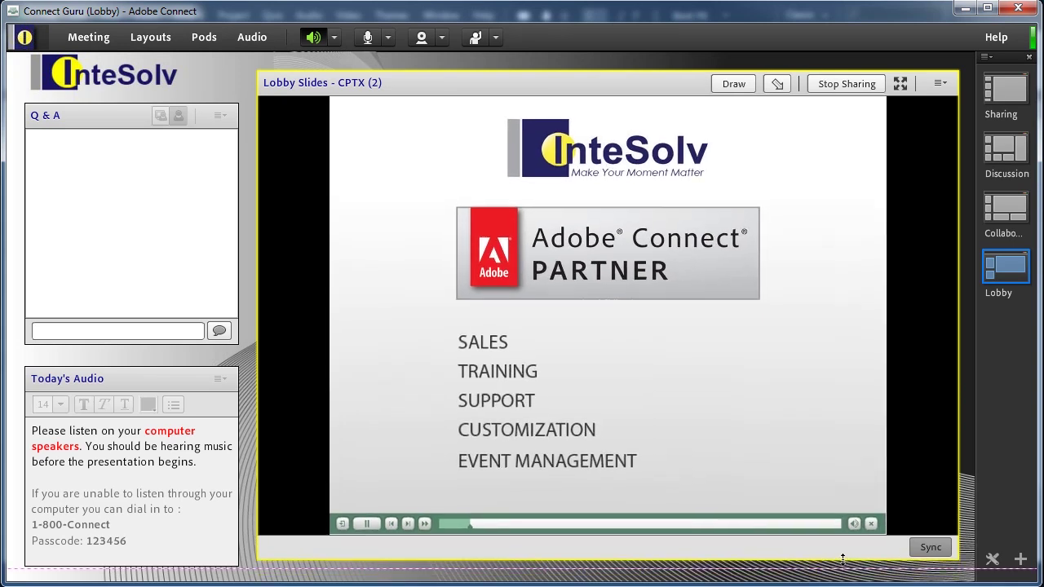